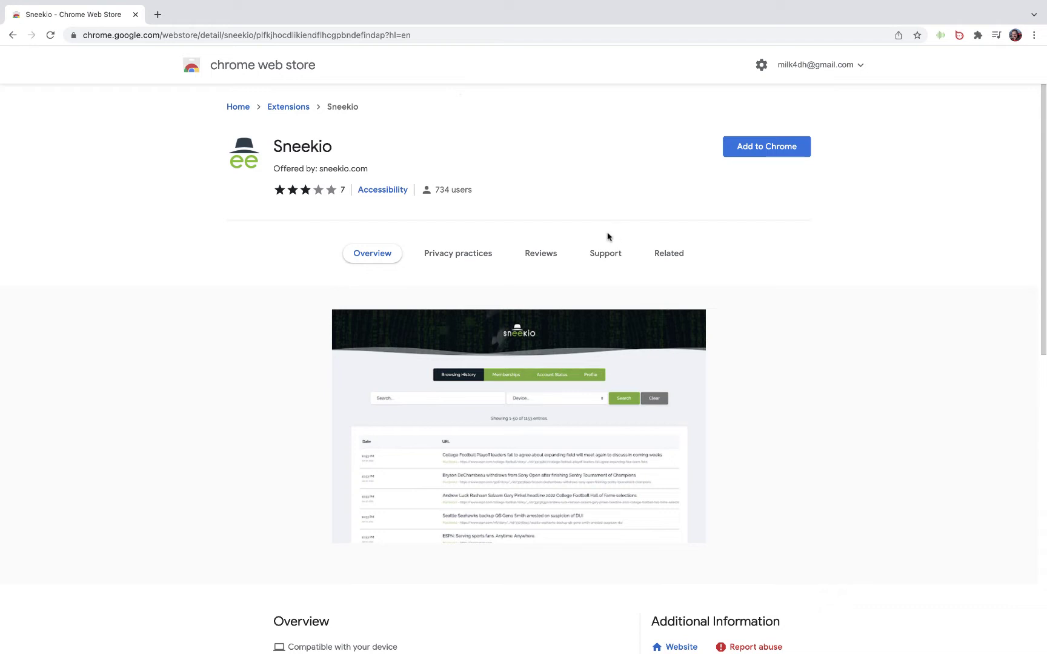
- Add the Sneekio extension to Chrome from its Chrome Web Store page and confirm
click(780, 141)
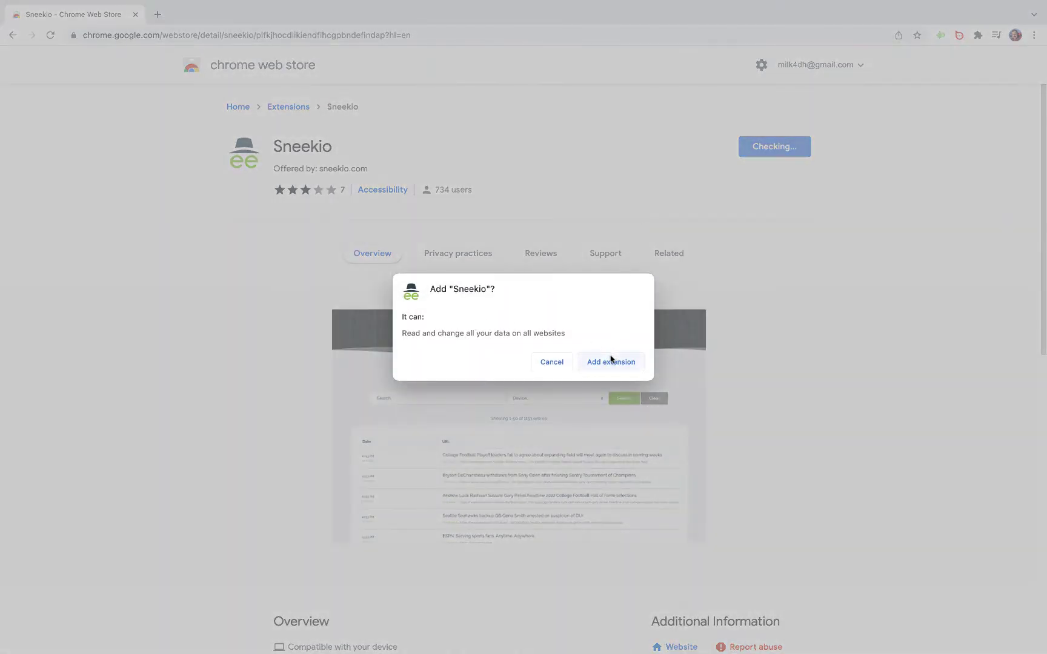
click(612, 361)
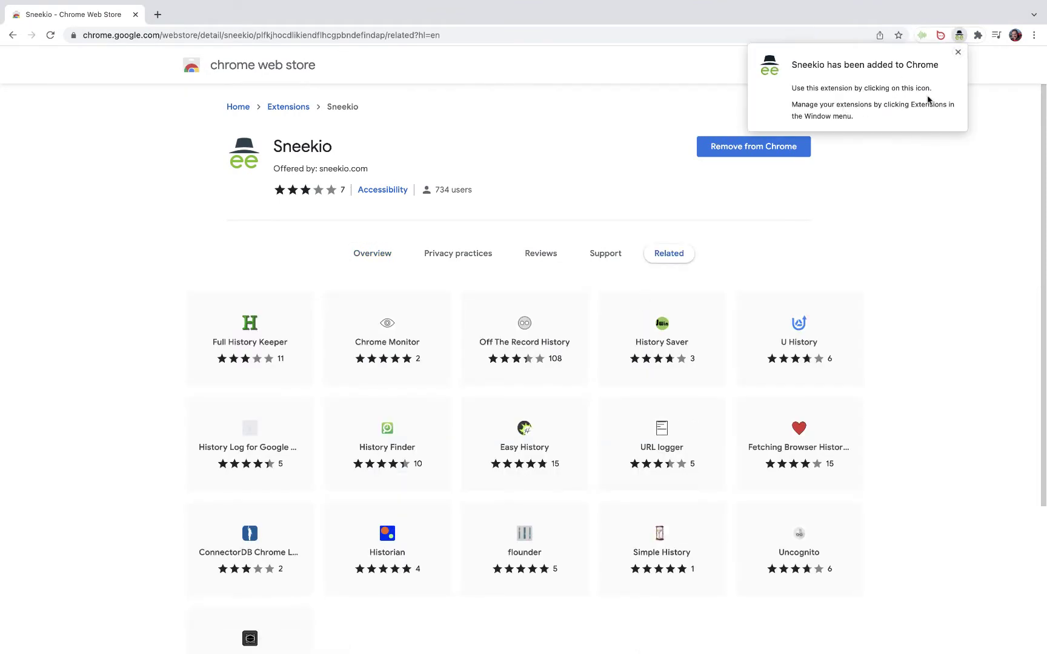
- Turn on Allow in Incognito on Sneekio's details page, then return to the full extensions list
click(957, 54)
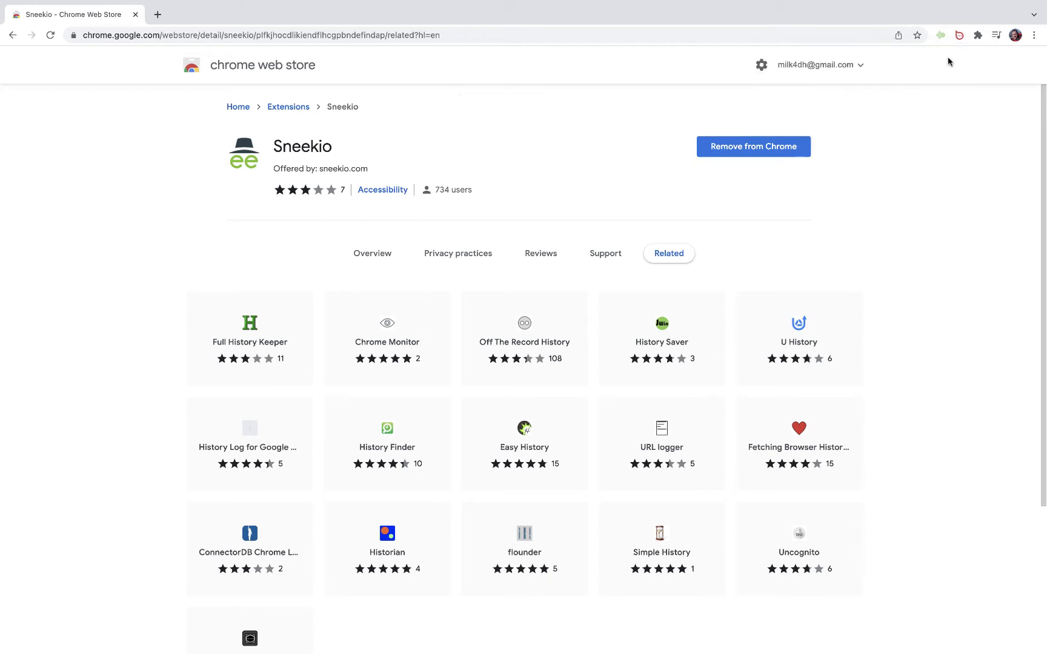
click(977, 35)
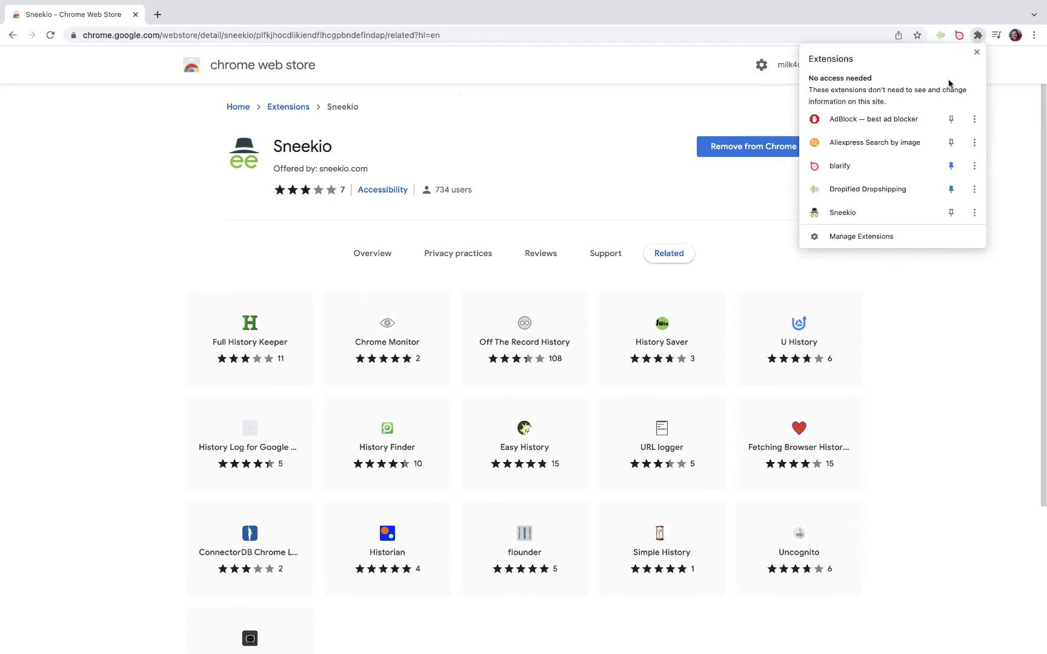
click(974, 212)
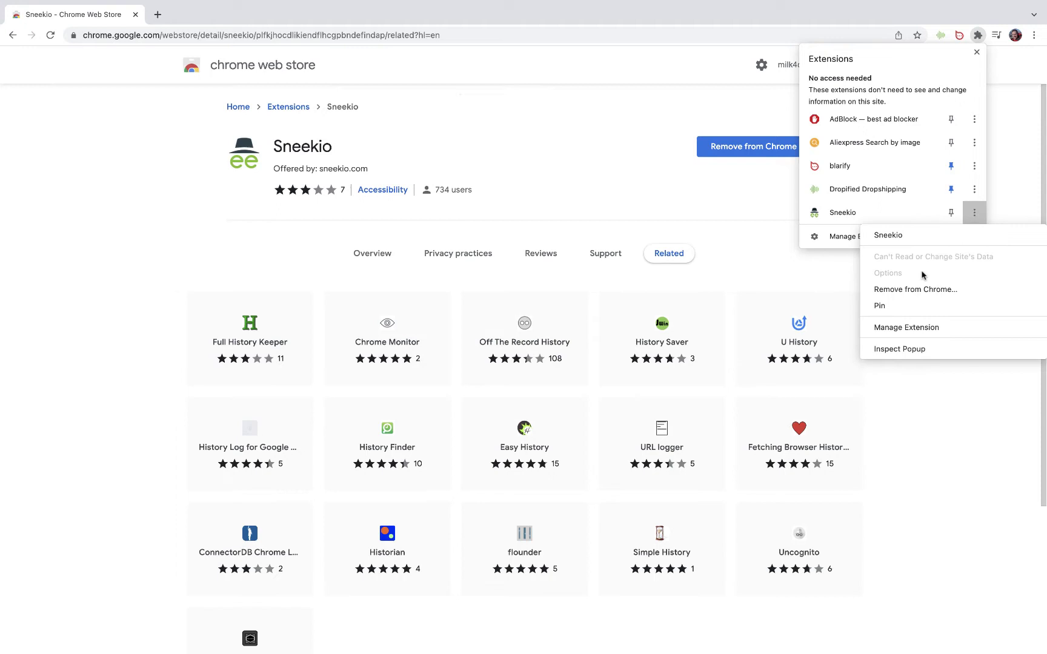
click(903, 328)
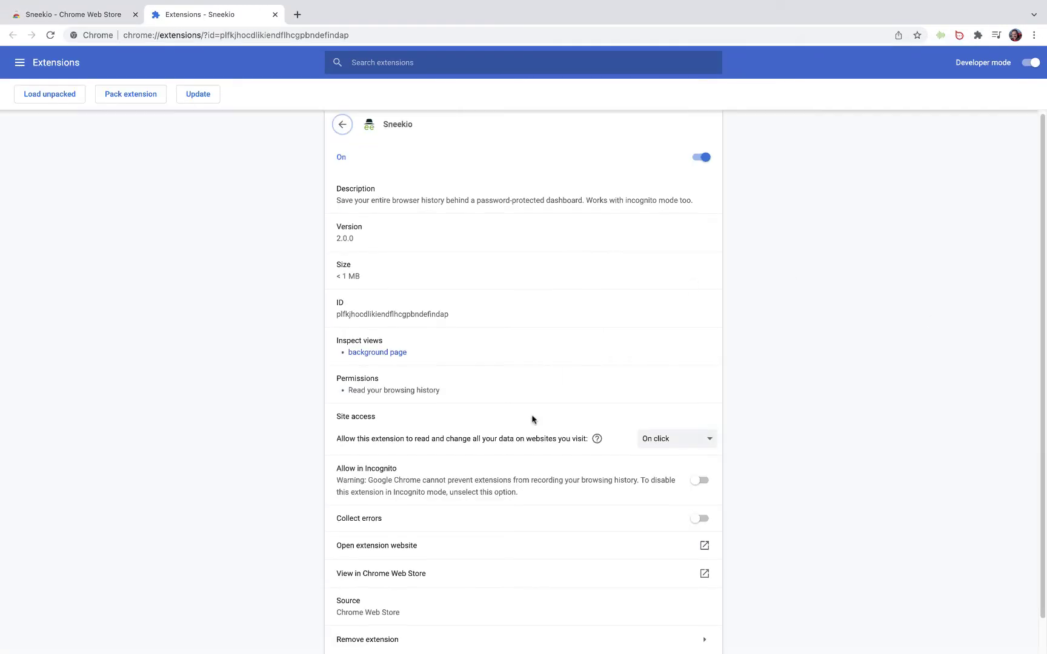
scroll(533, 419, down, 1)
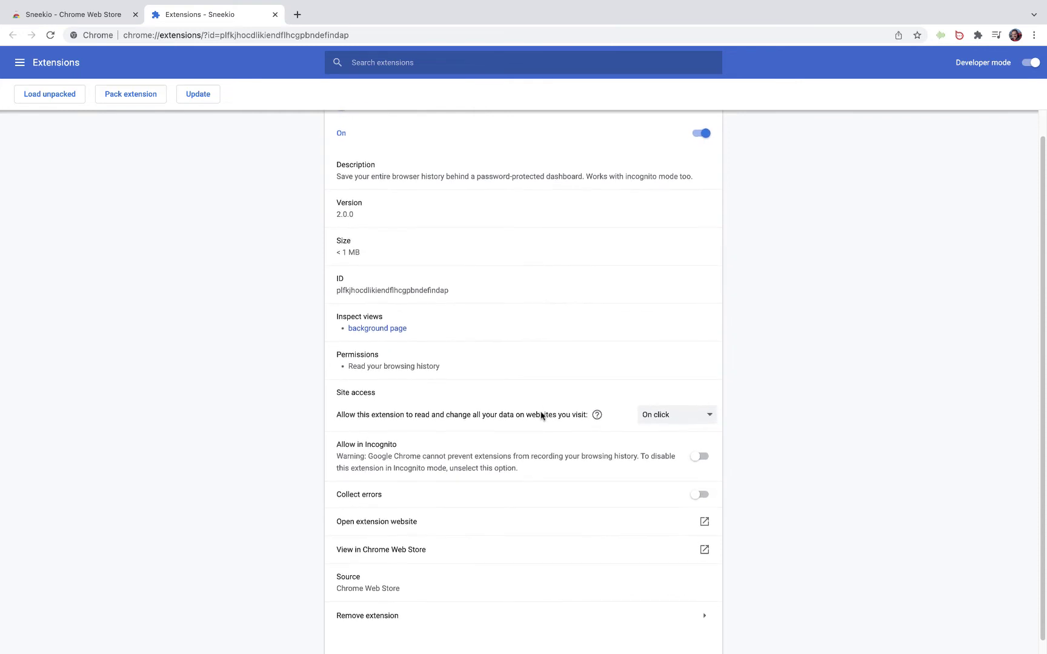
scroll(541, 415, down, 1)
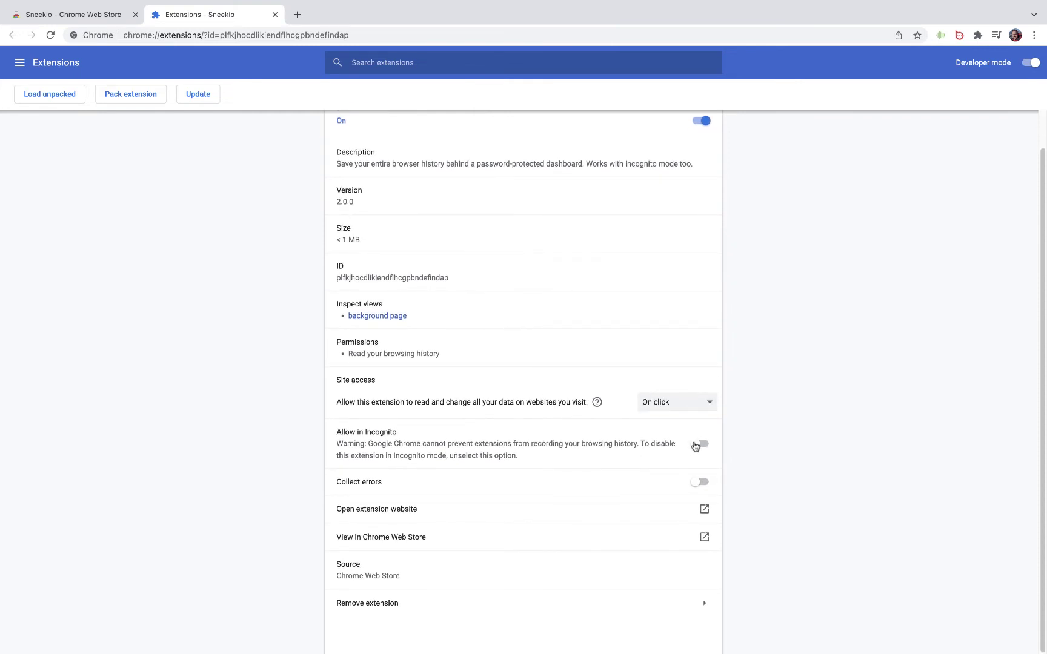
click(698, 444)
scroll(549, 326, up, 3)
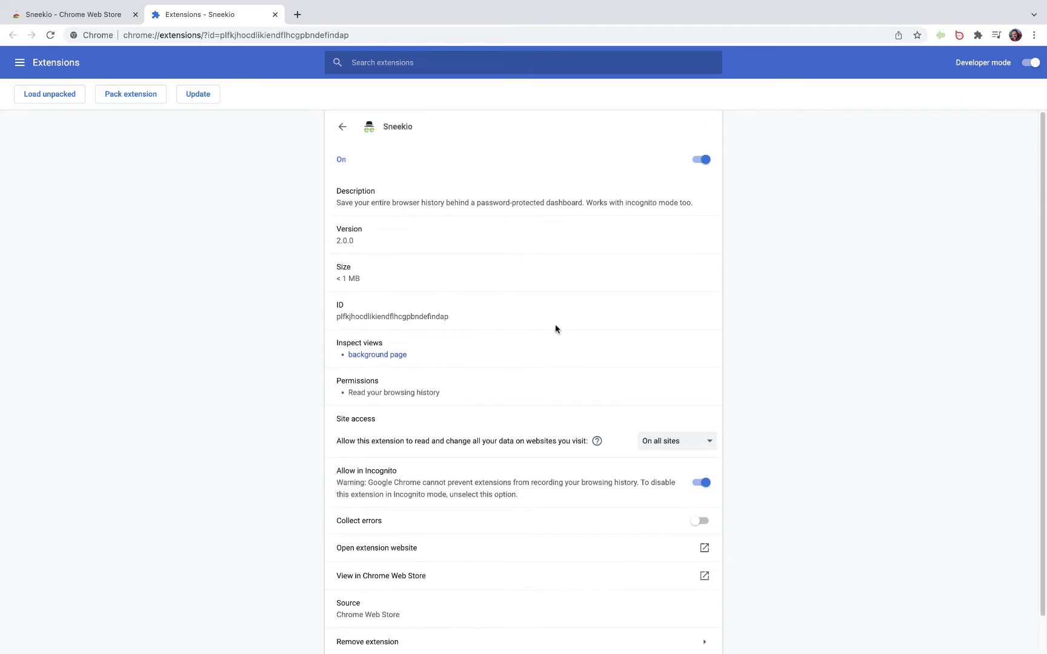
click(341, 128)
scroll(299, 123, up, 15)
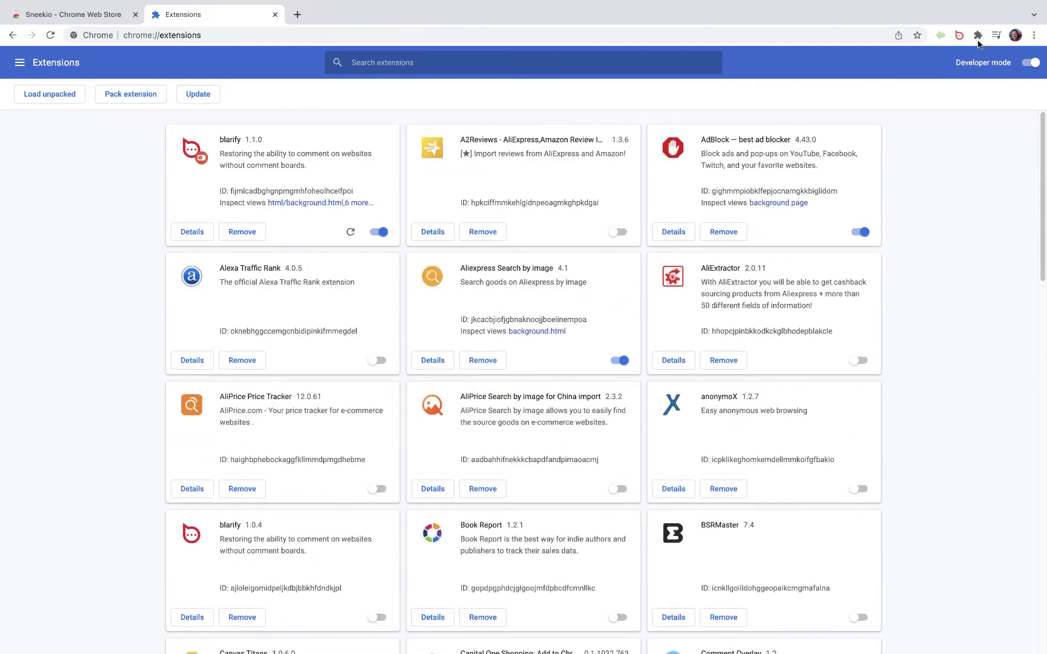
- Autofill the saved username and password in Sneekio's popup login form, then open the Register page
click(977, 36)
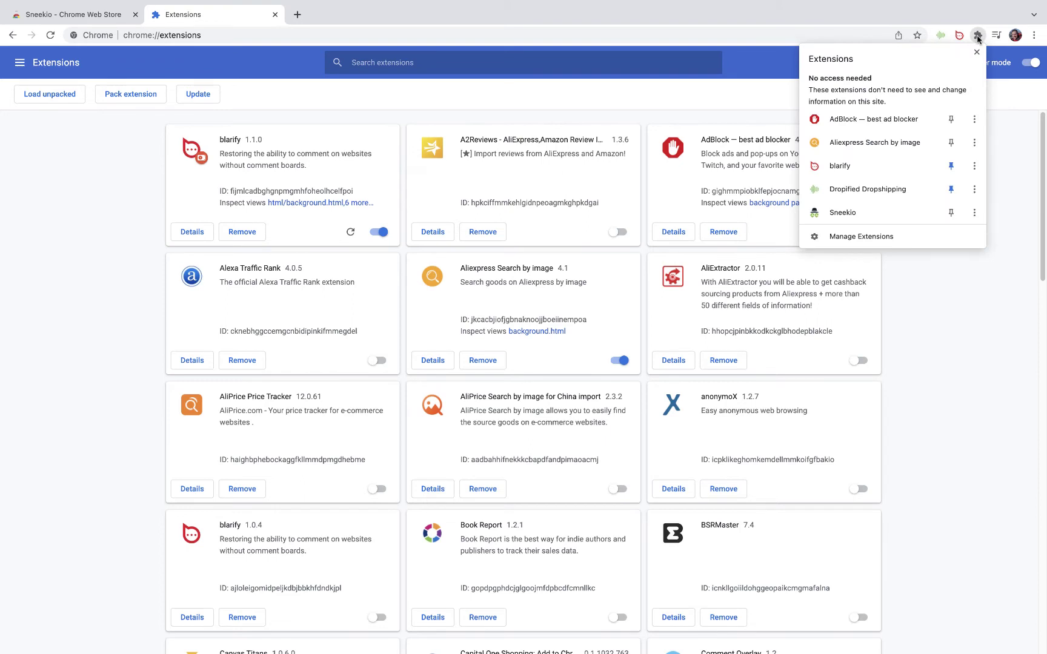
click(863, 217)
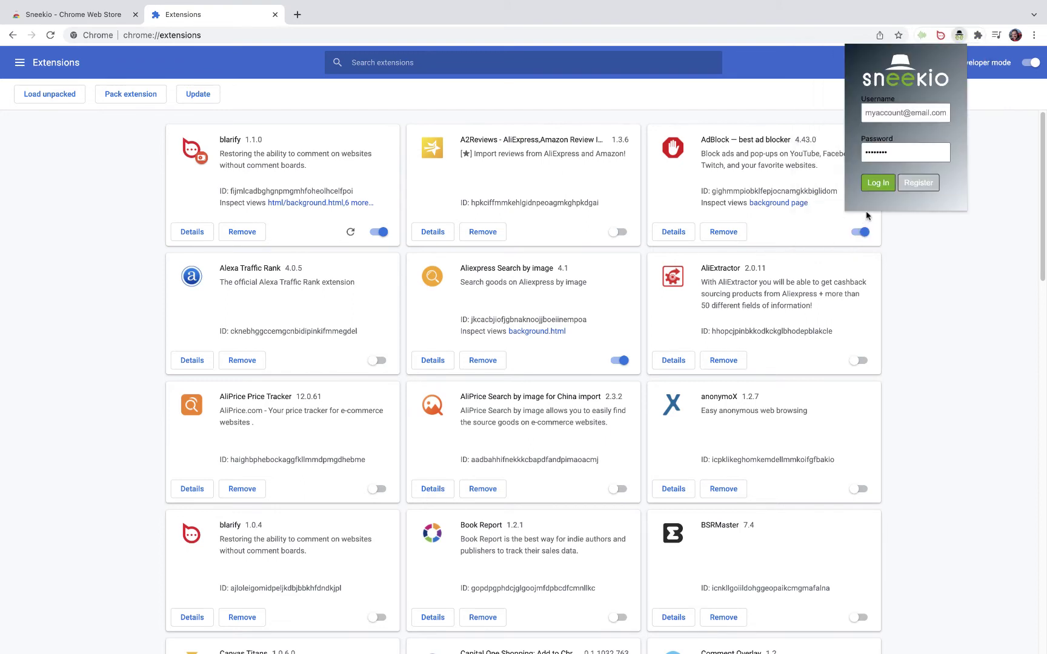
click(910, 107)
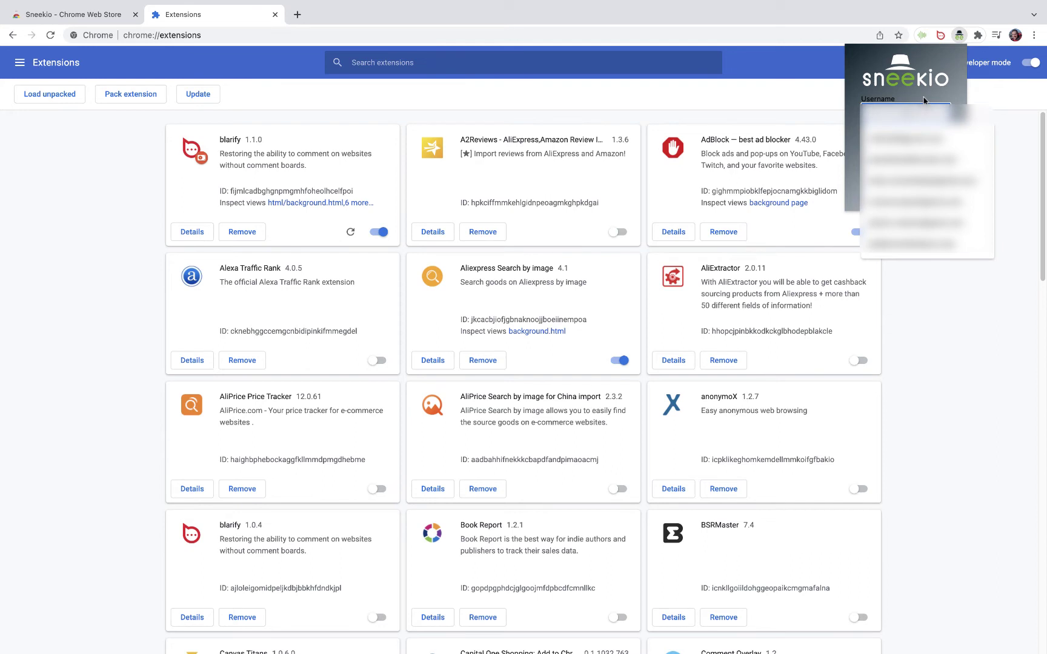
key(Down)
key(Return)
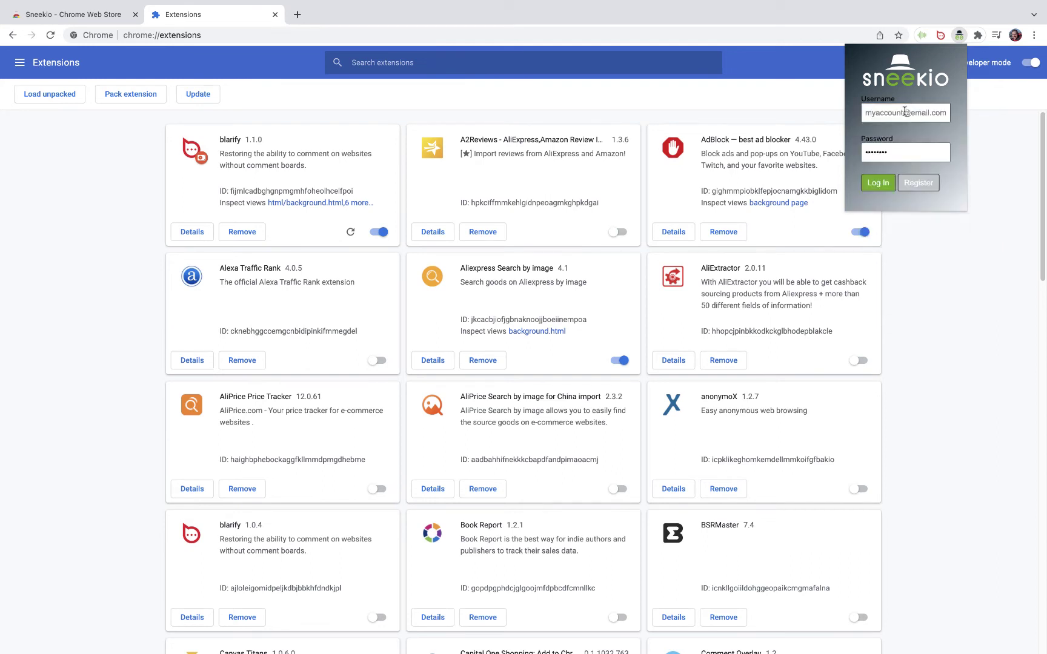
click(890, 151)
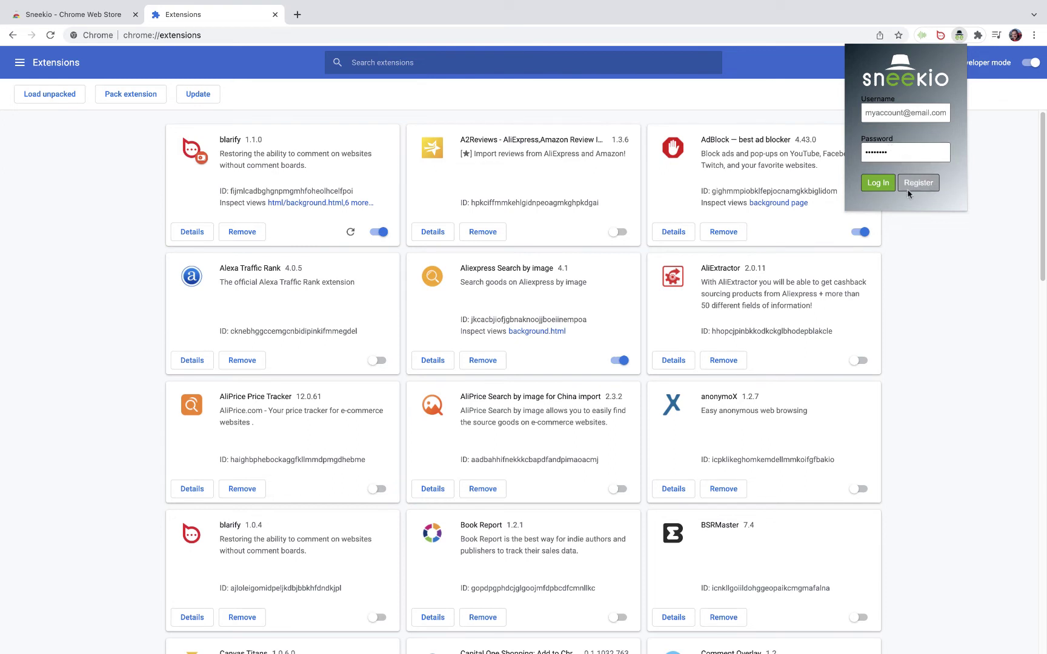
click(927, 184)
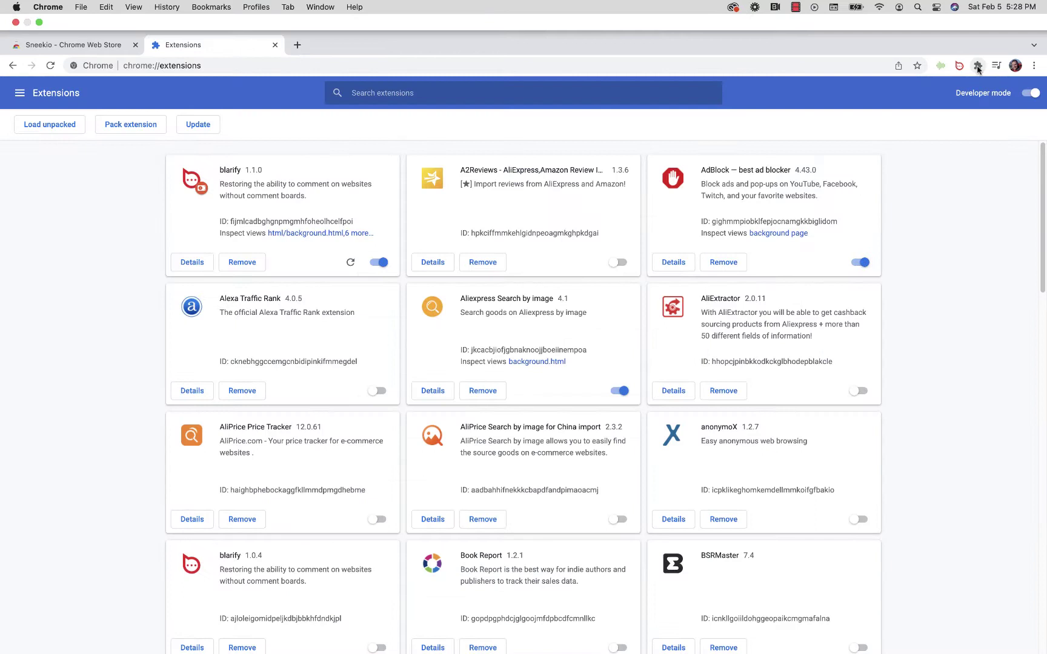
- Log in to the Sneekio popup with the saved credentials and replace the device name with Home
click(977, 65)
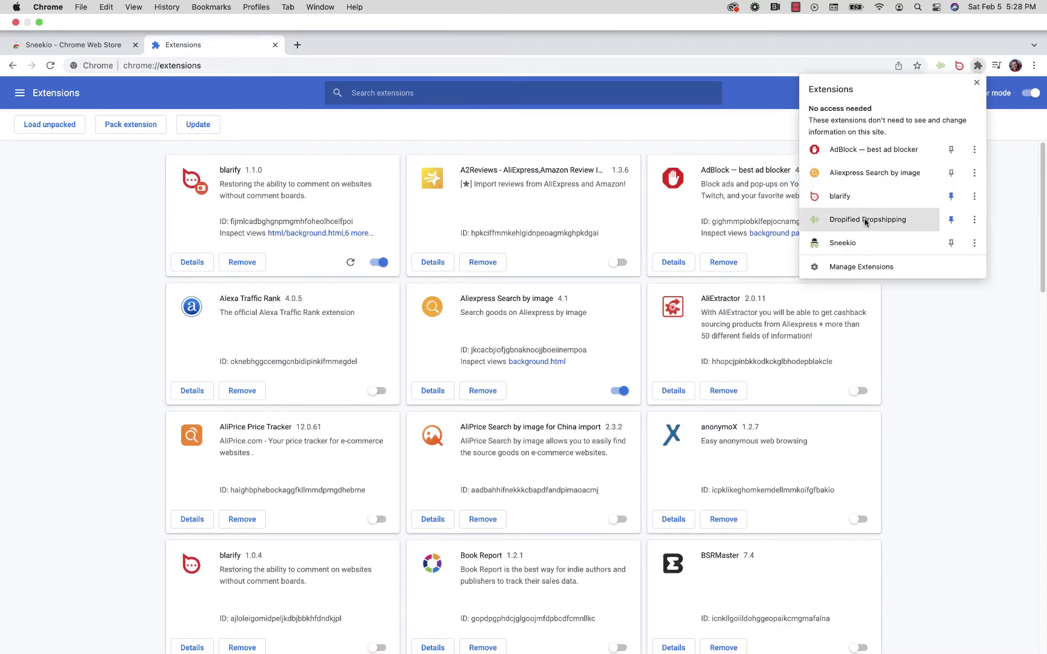
click(867, 242)
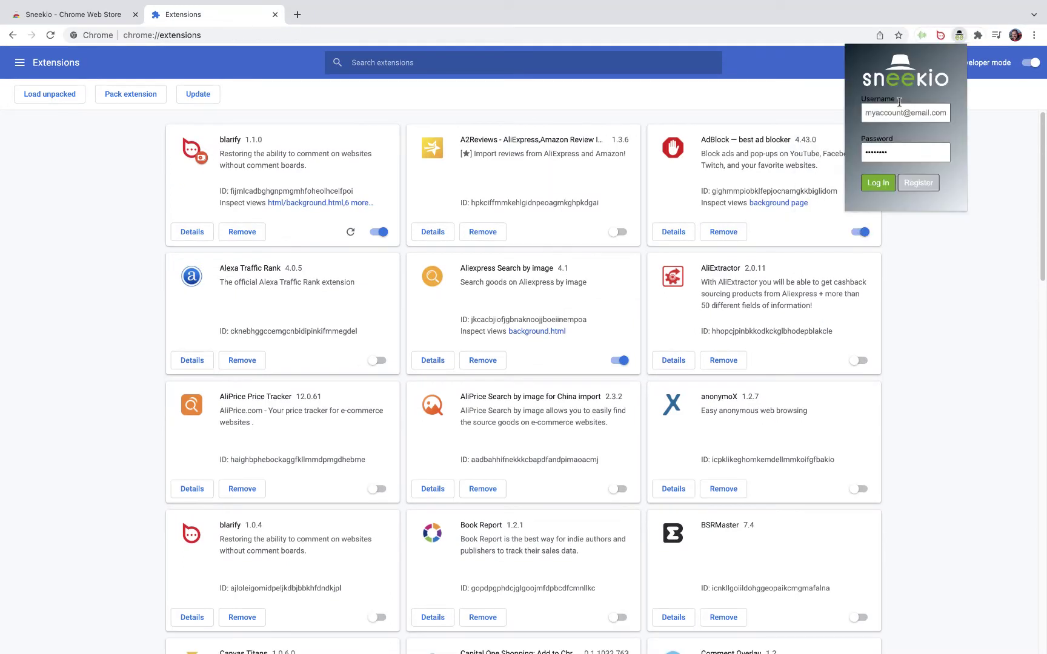
click(900, 107)
text(a)
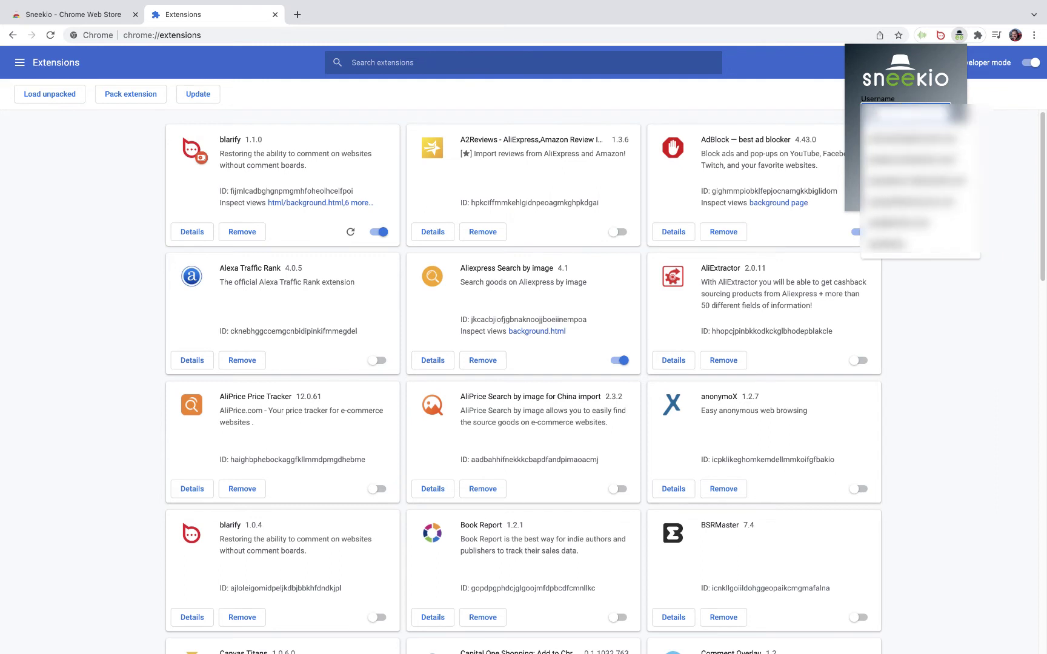
key(Return)
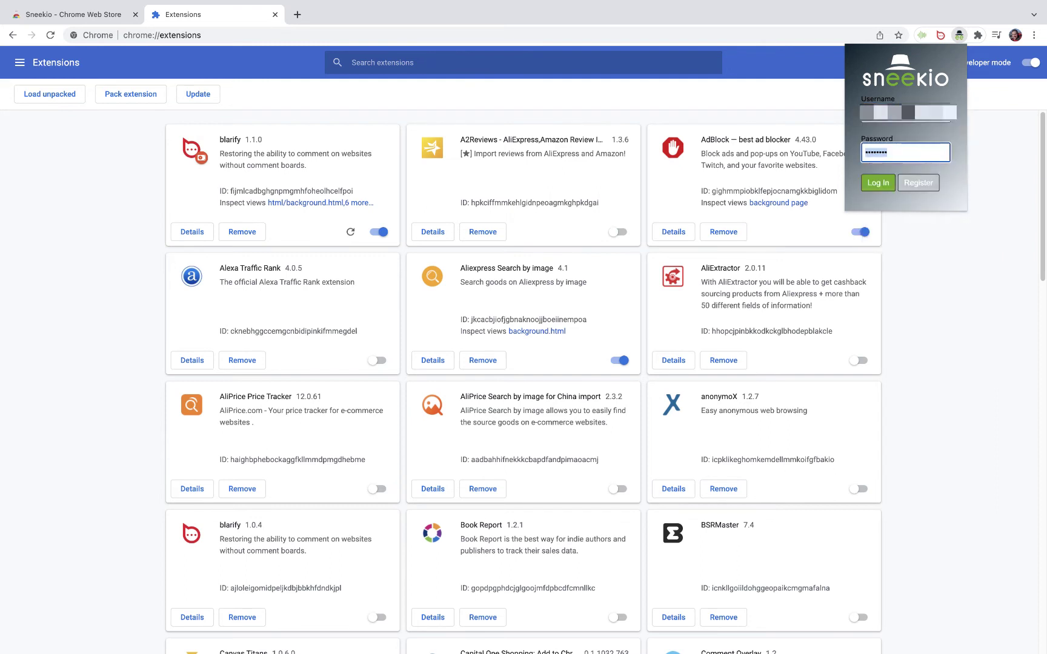
text(pa)
click(873, 186)
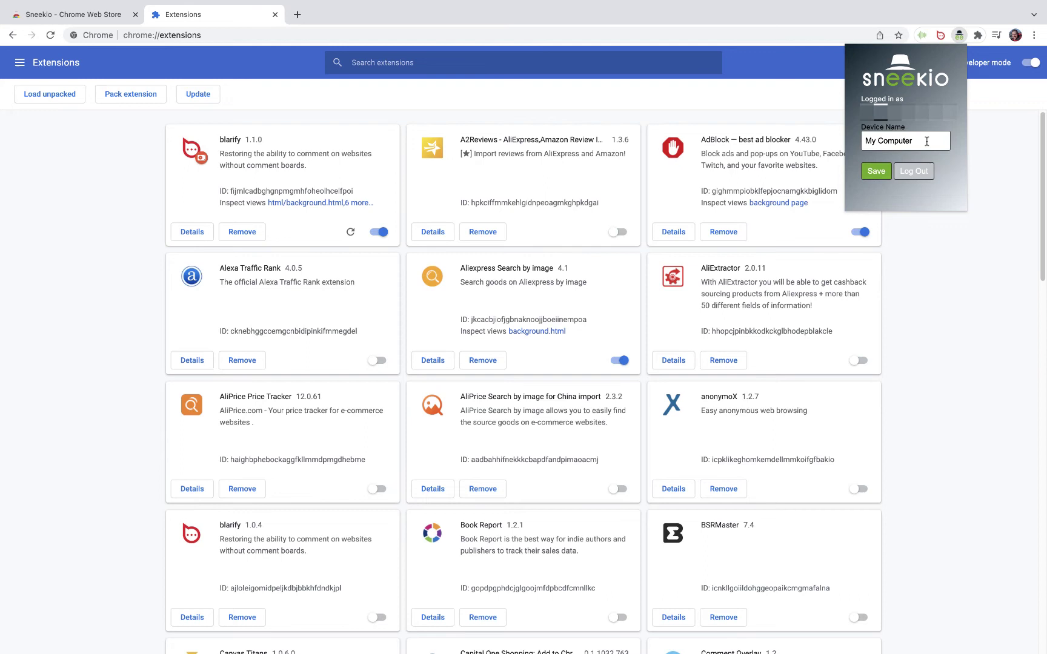
triple_click(925, 141)
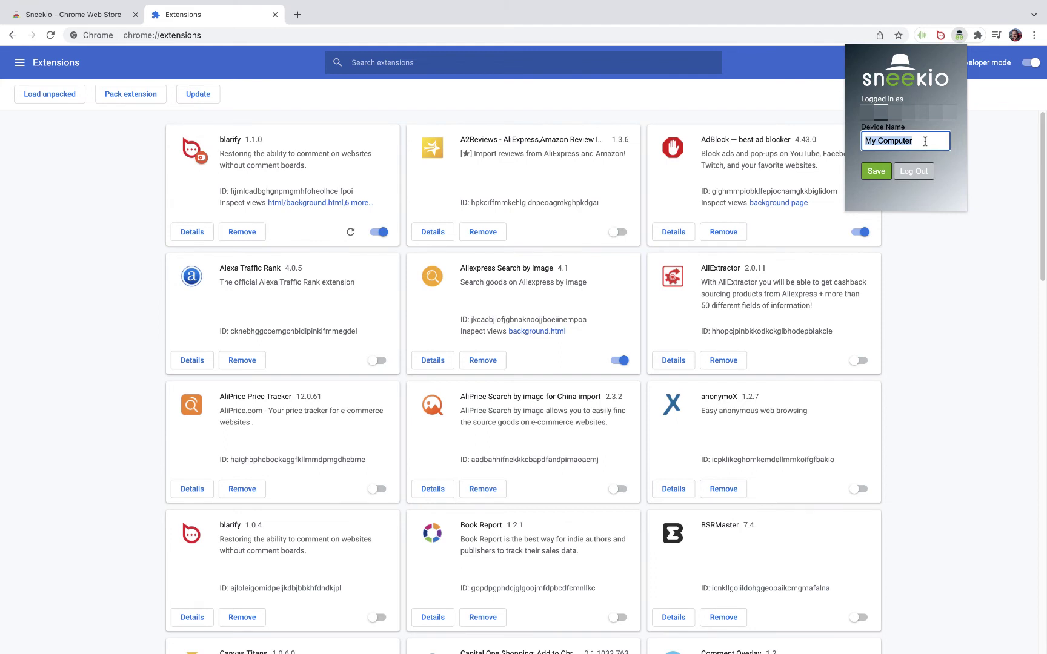
text(Home)
- Save Home as the device name, then log in on sneekio.com with the saved username and the account password
click(876, 171)
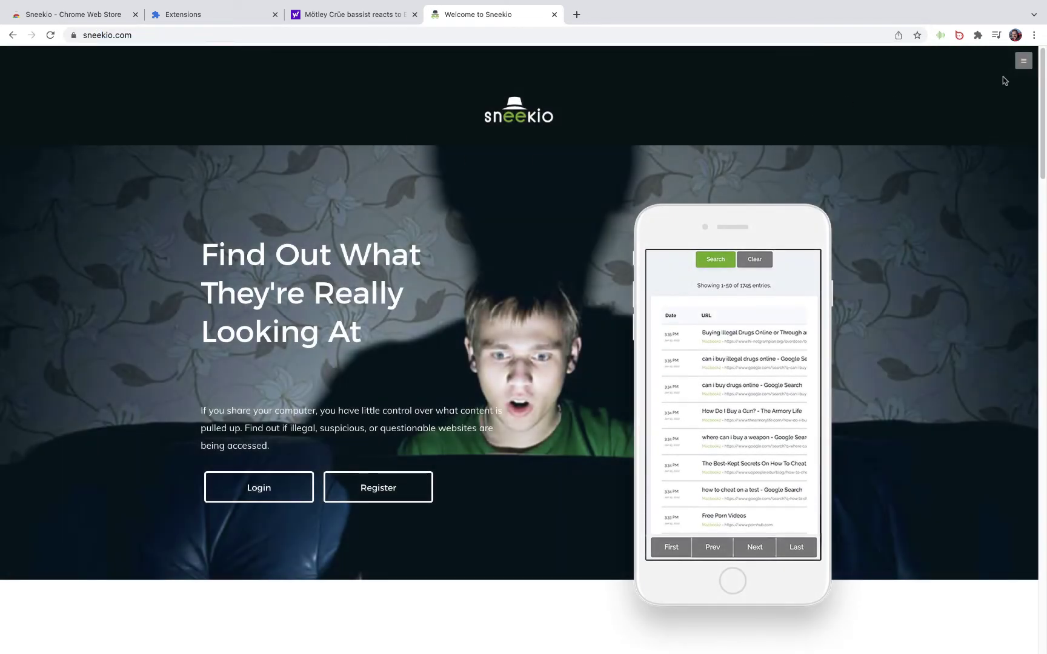
click(271, 489)
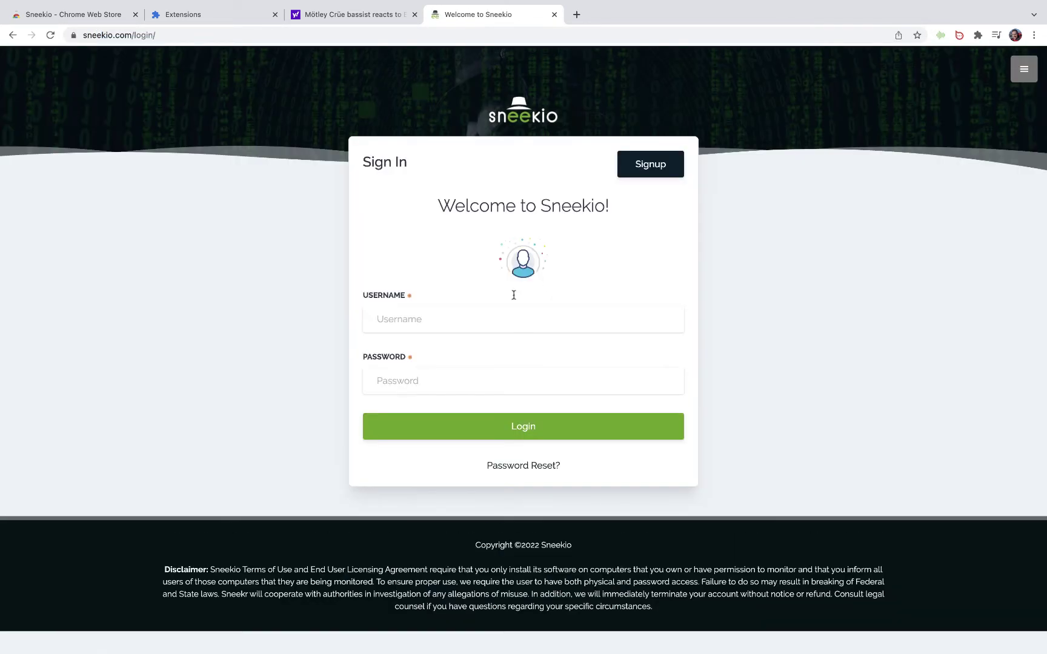
click(461, 321)
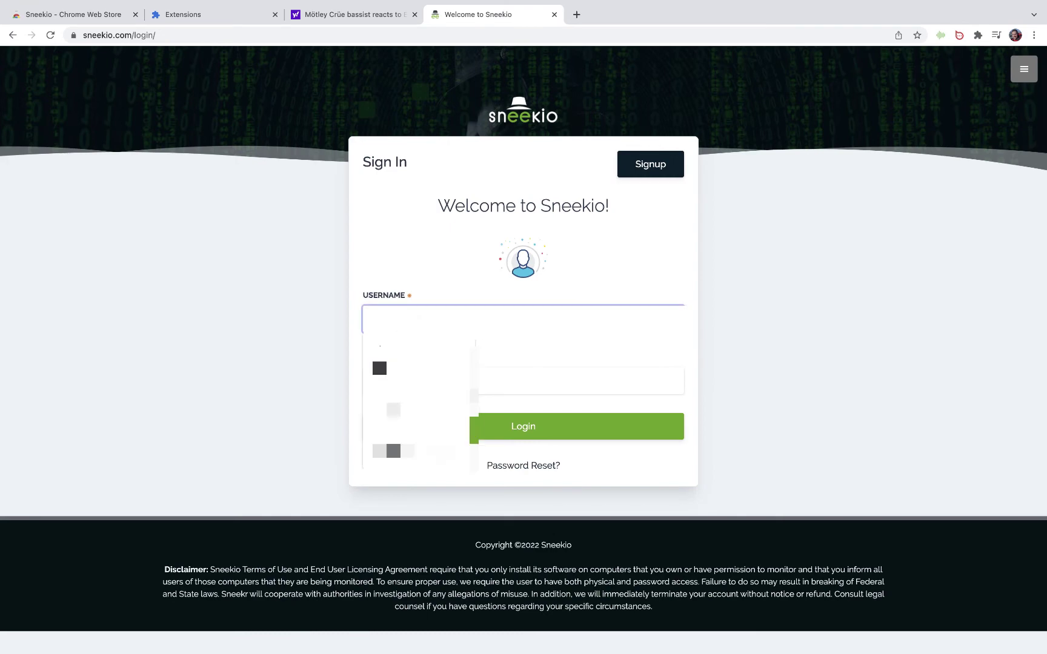
text(d)
key(Down)
key(Return)
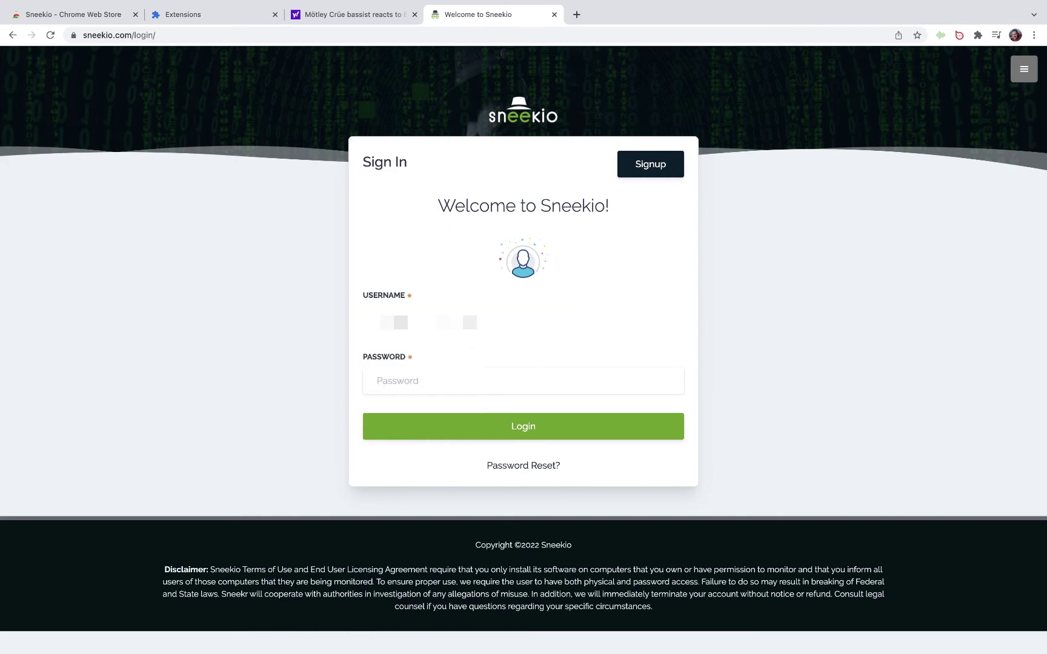
key(Tab)
text(•••••)
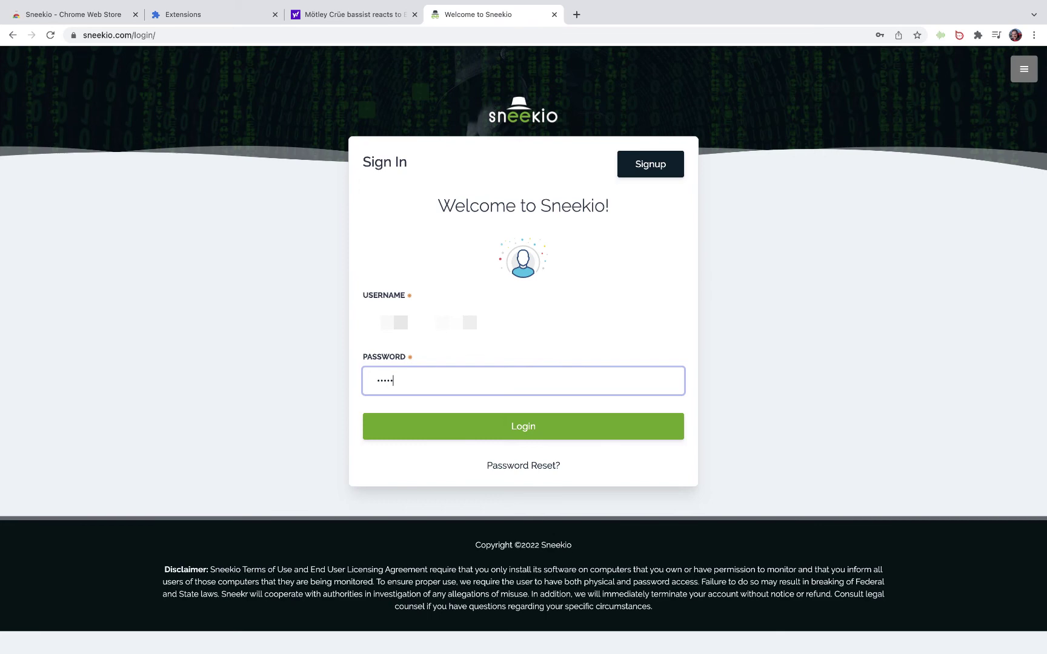
text(•••)
click(528, 425)
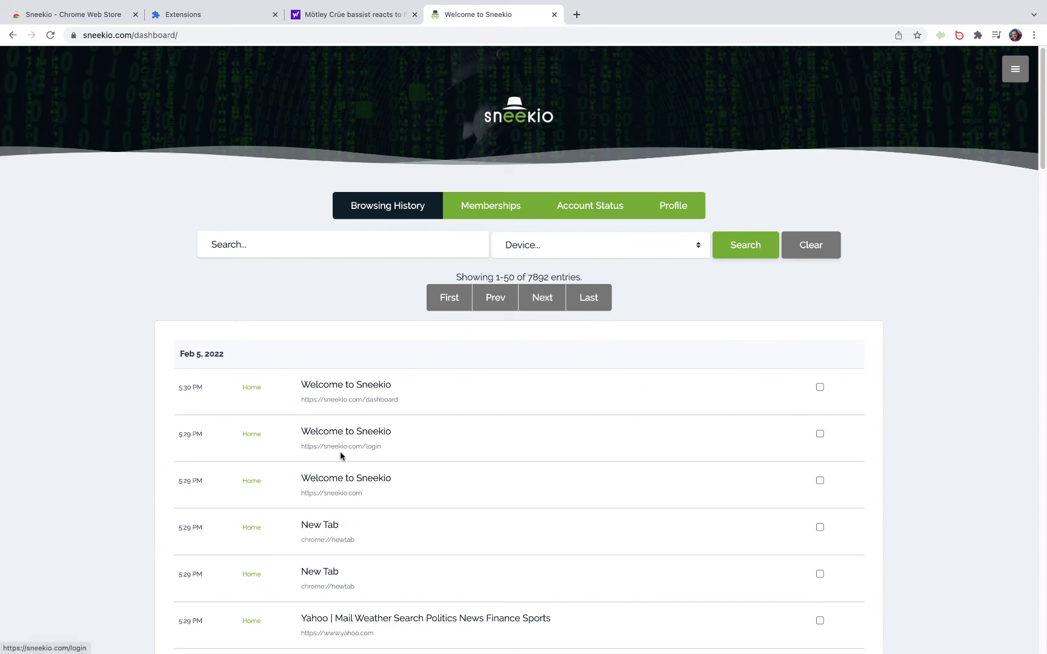
scroll(441, 550, down, 2)
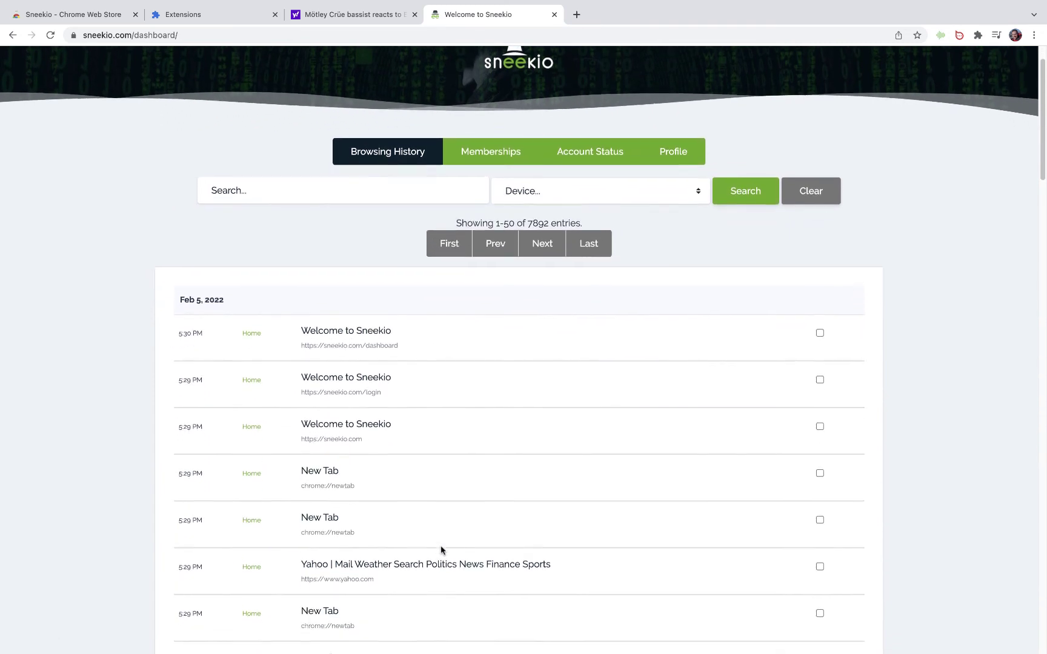
scroll(441, 550, up, 2)
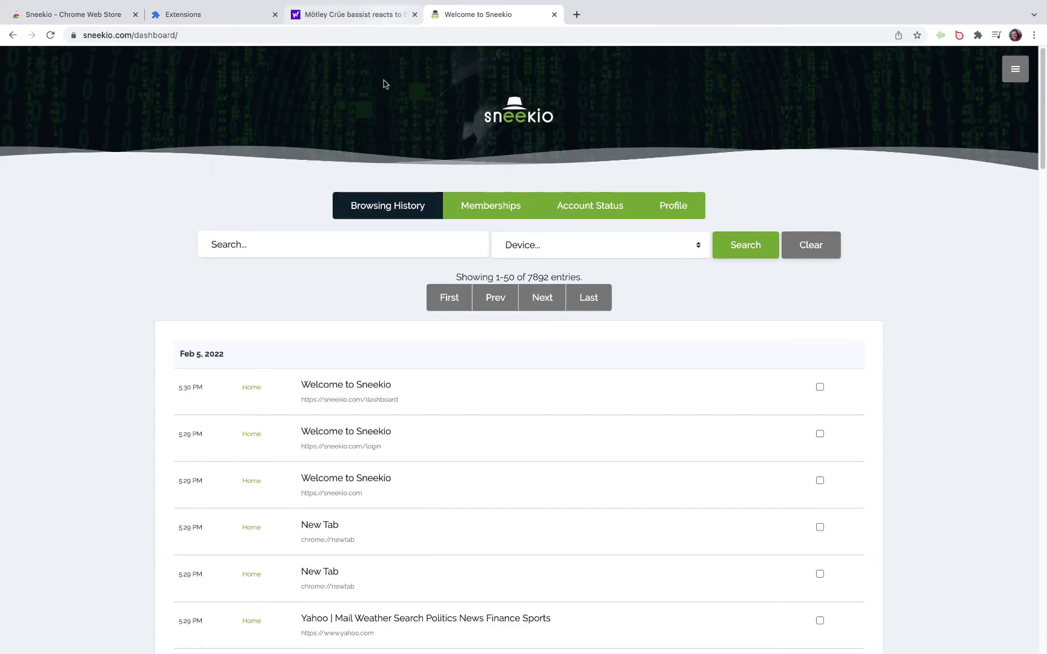
click(489, 203)
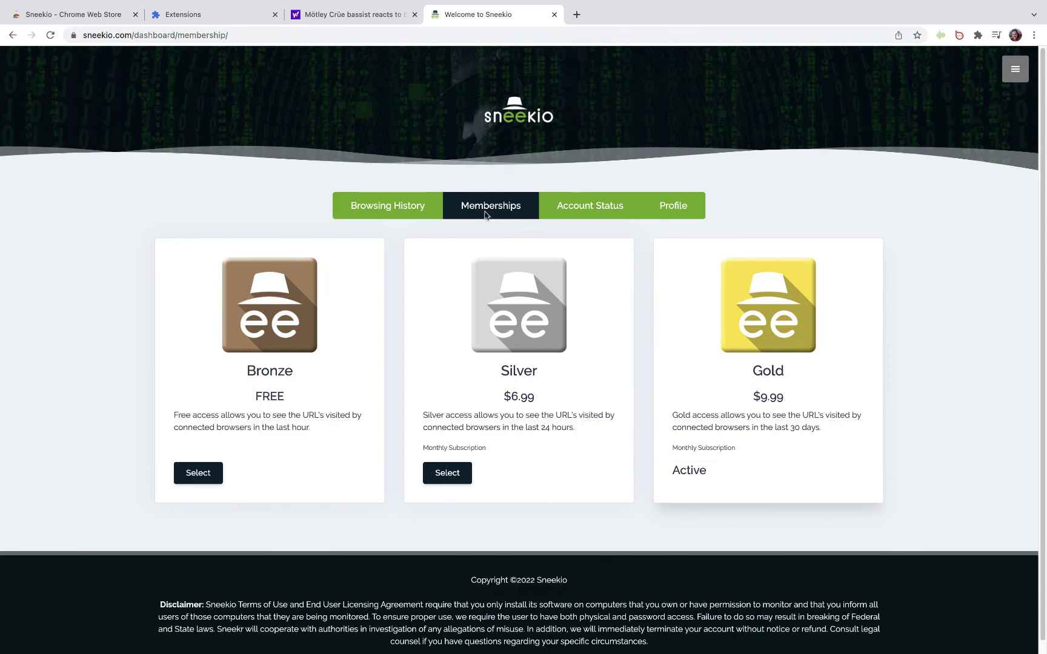
click(394, 210)
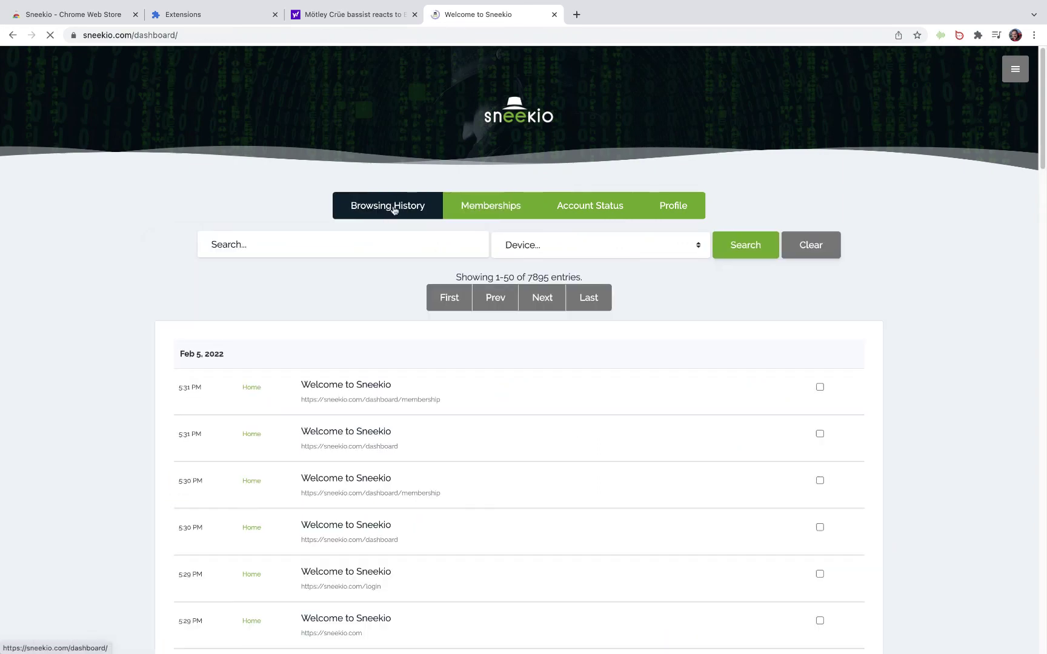